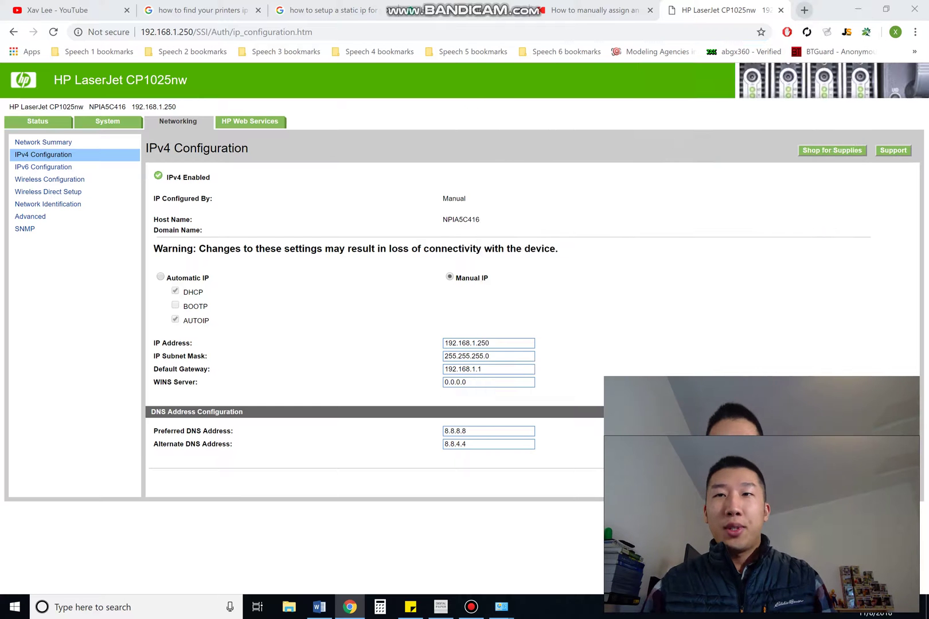
Step: Search 'hp software 1025nw software', open HP's CP1025nw driver page, then return to the IPv4 settings tab
key("ctrl+t")
type("h")
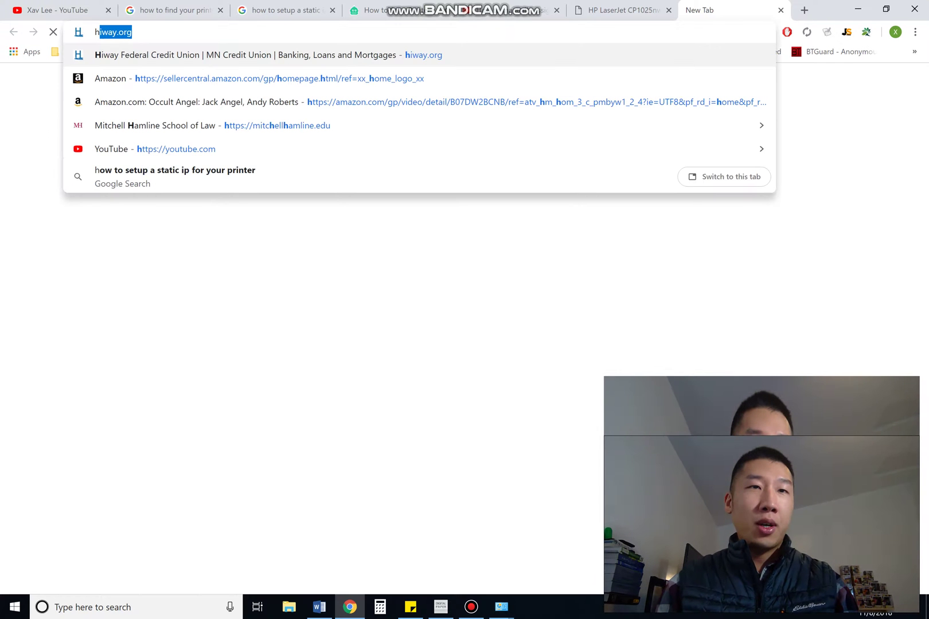
type("p soft")
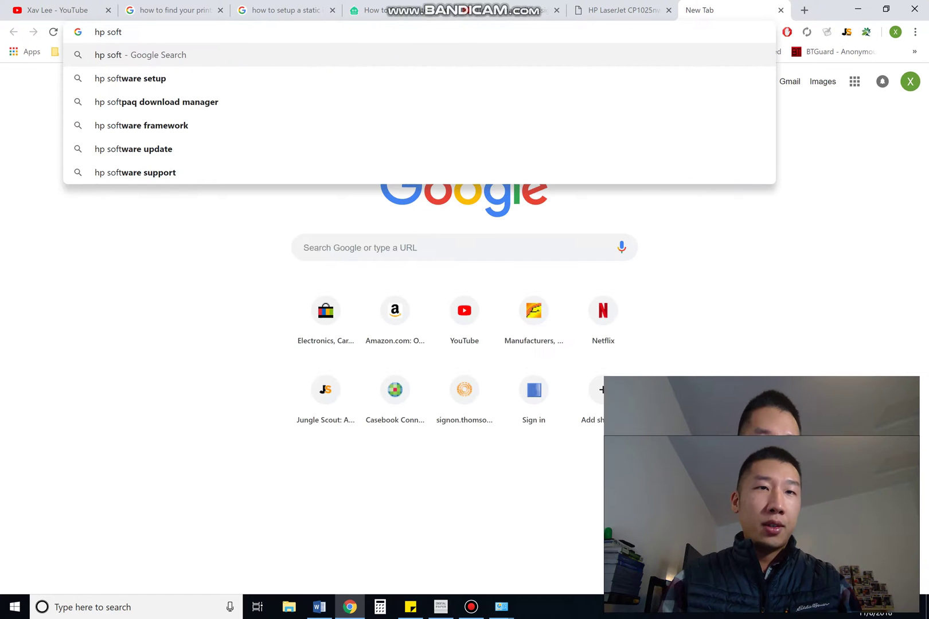
type("ware 1025nw")
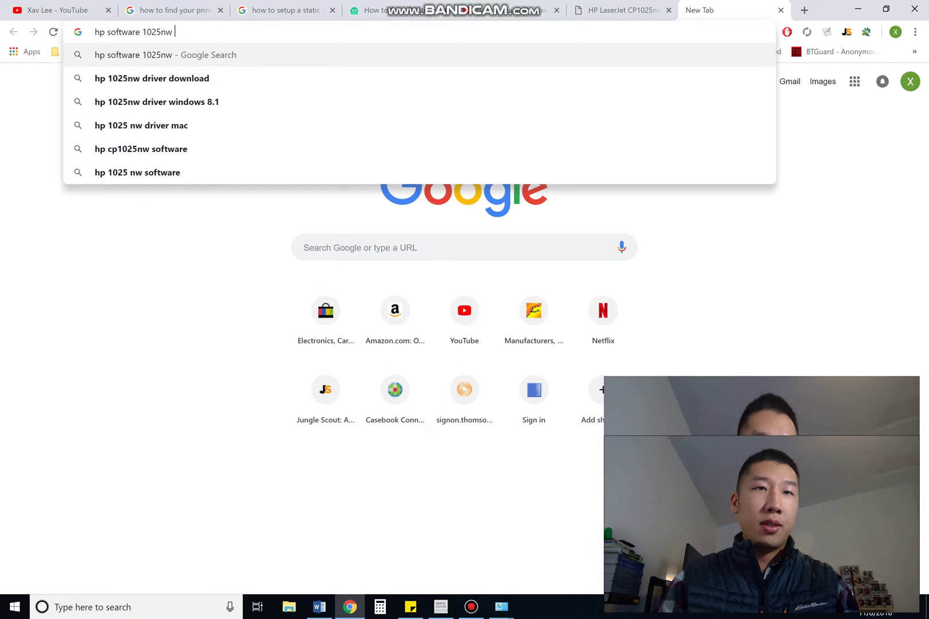
type(" software")
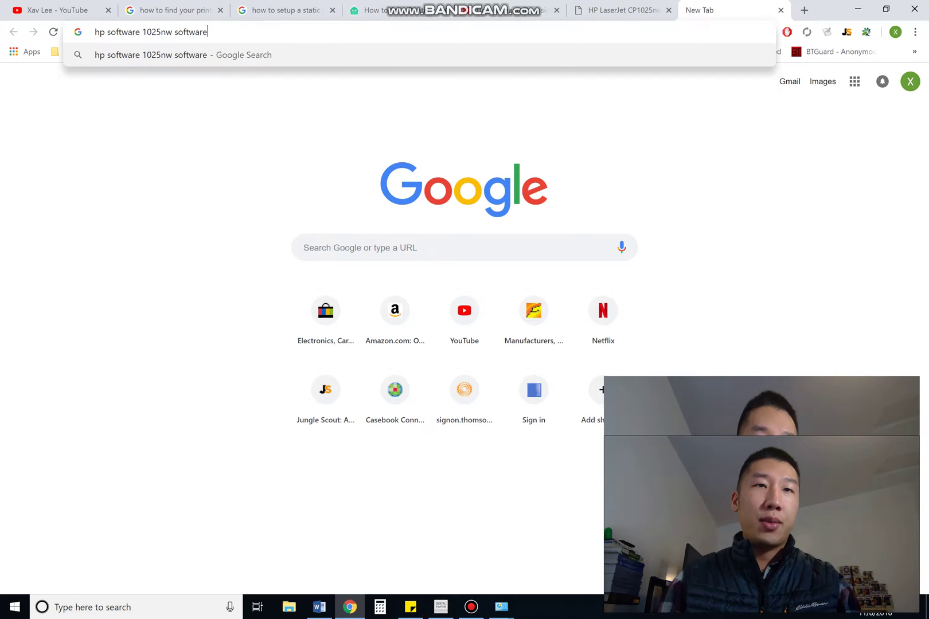
key("Return")
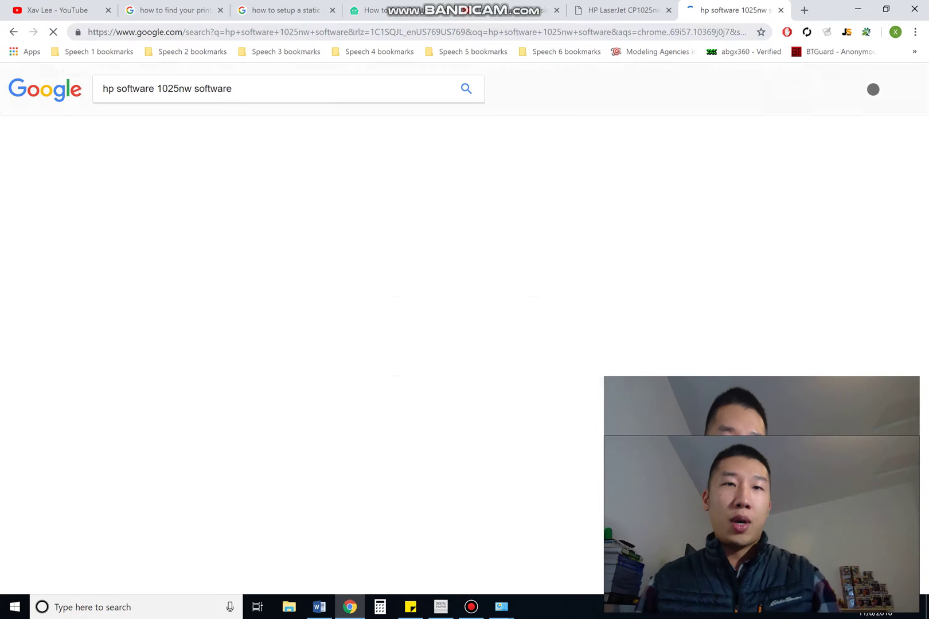
left_click(269, 208)
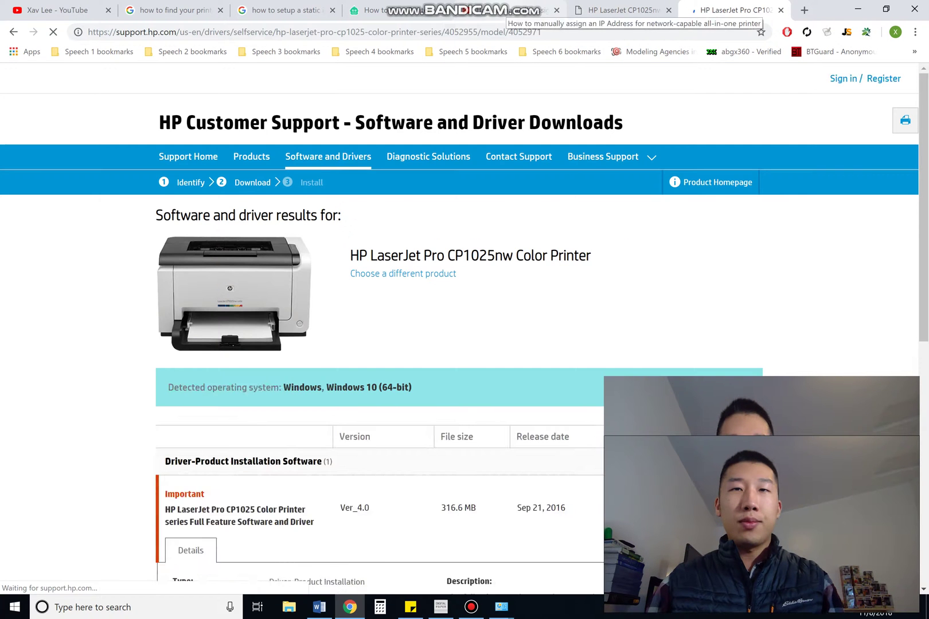
key("ctrl+shift+Tab")
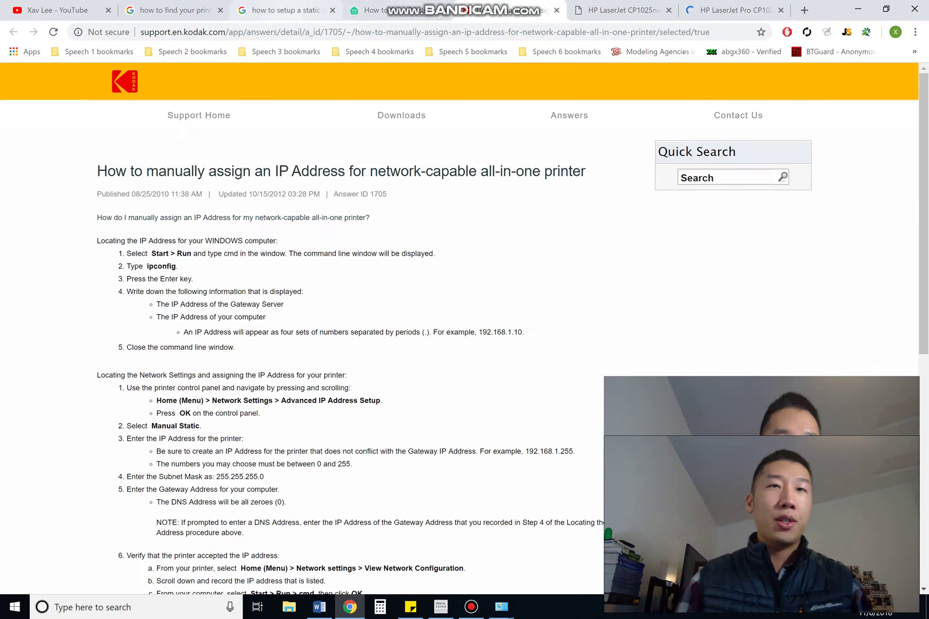
key("ctrl+Tab")
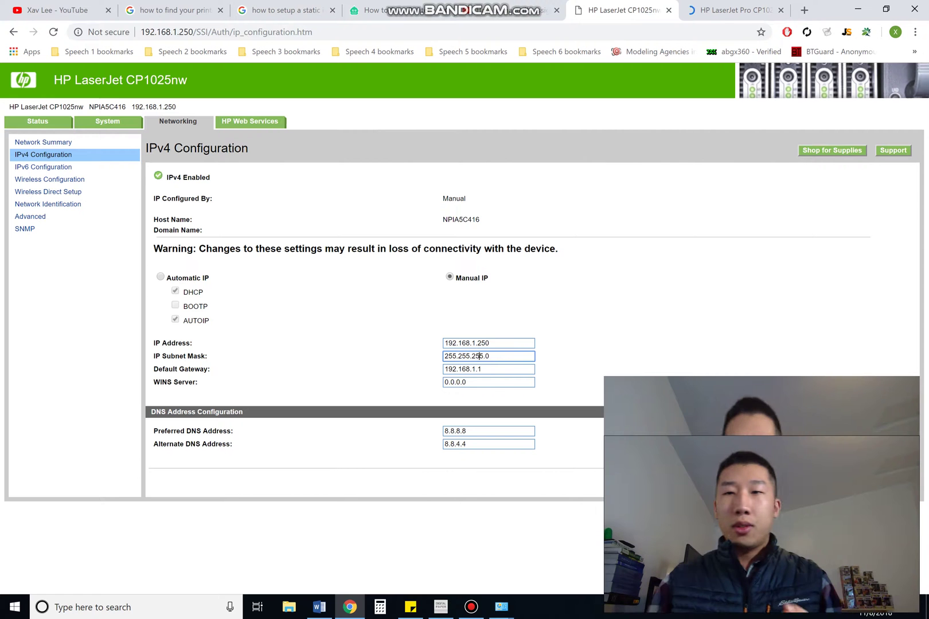
Step: Switch to the Google results for 'how to find your printers ip address'
mouse_move(319, 607)
mouse_move(350, 606)
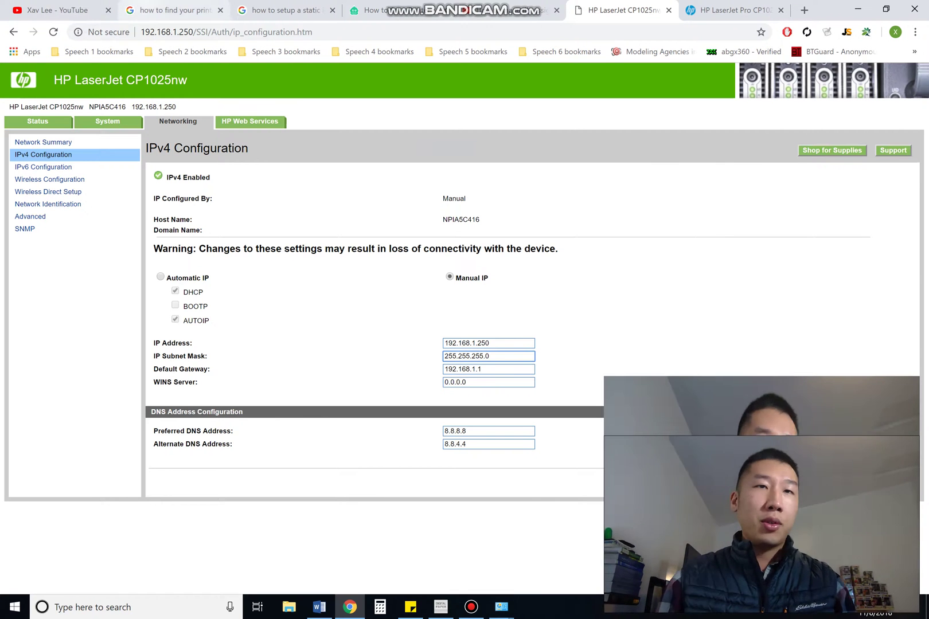
left_click(169, 10)
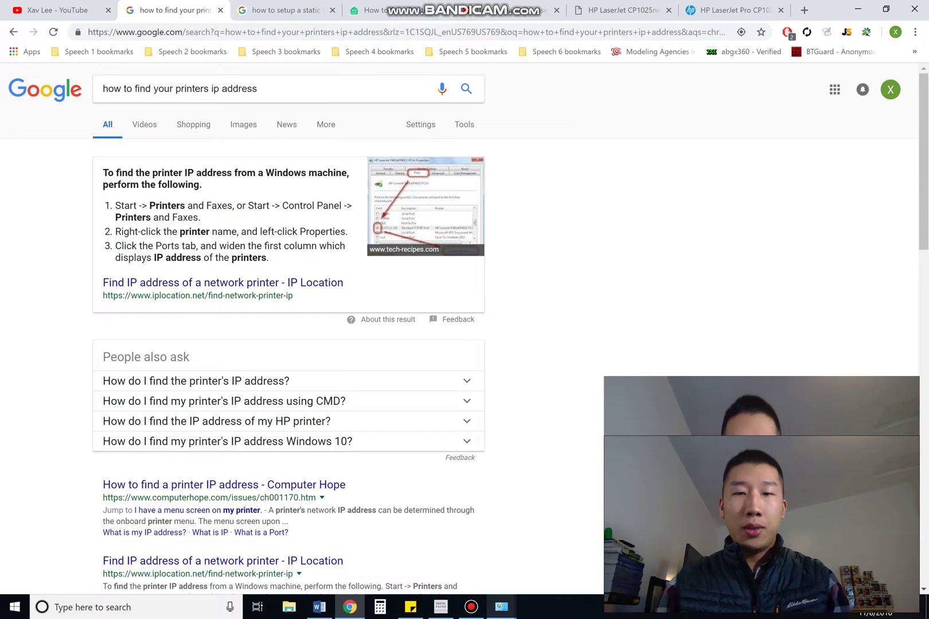
Step: Search Windows for 'control' and bring the open Devices and Printers window to the front
left_click(501, 607)
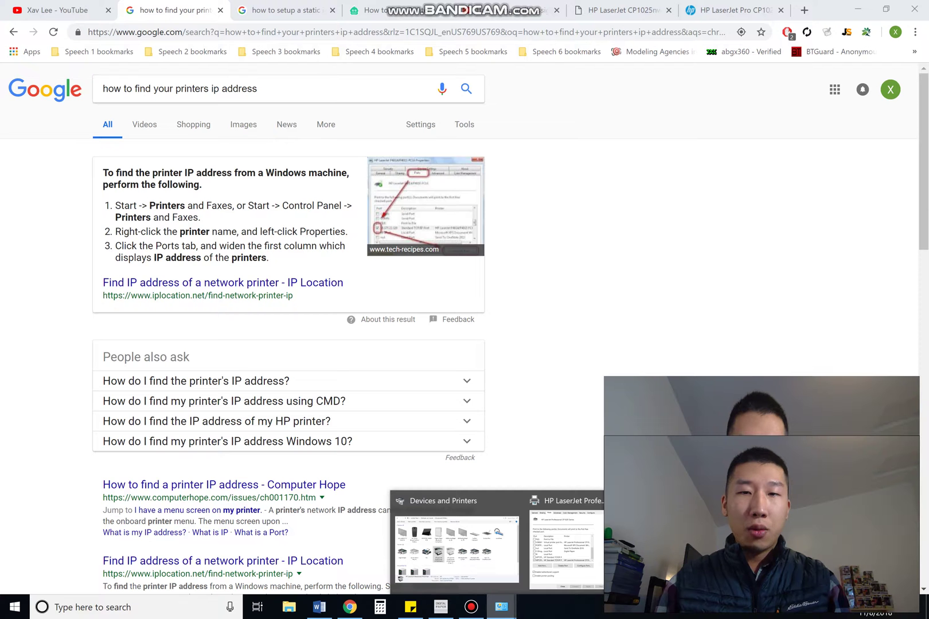
left_click(132, 607)
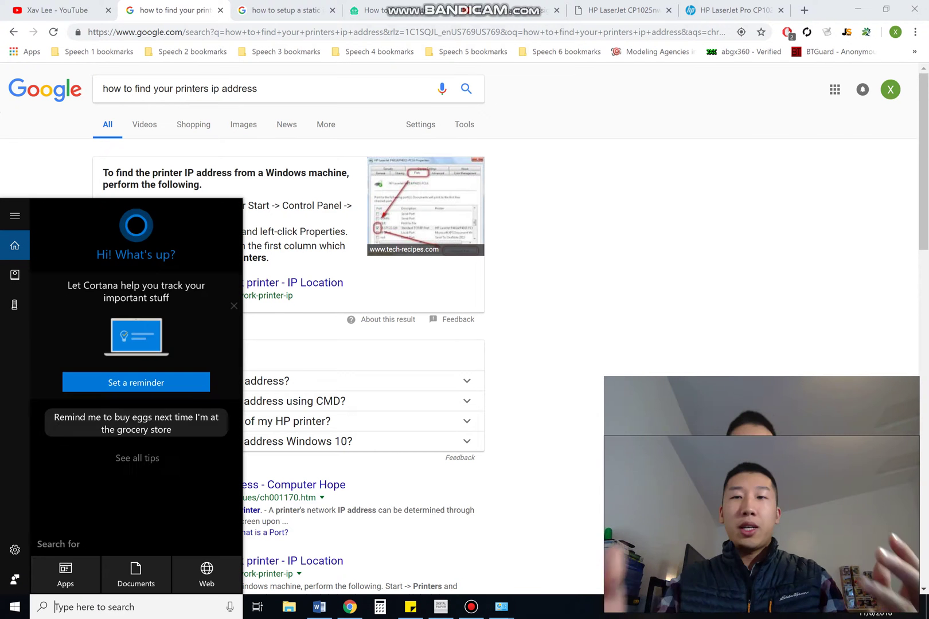
type("control")
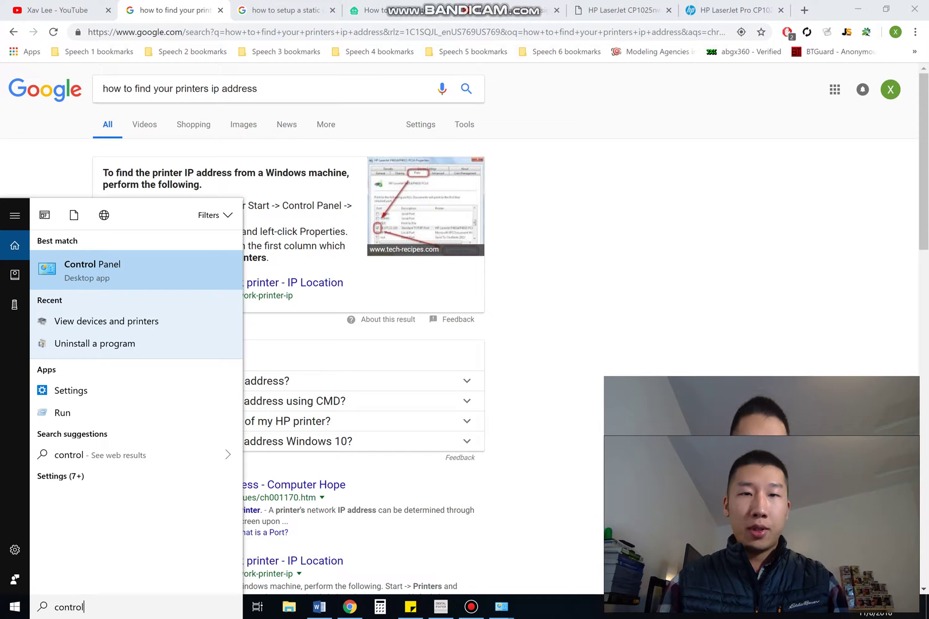
left_click(501, 607)
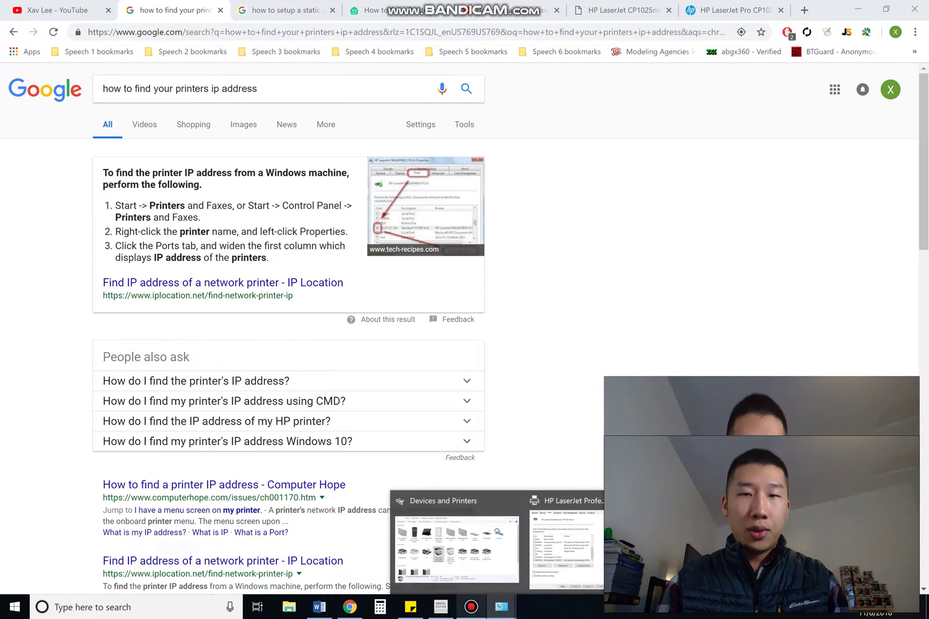
mouse_move(456, 542)
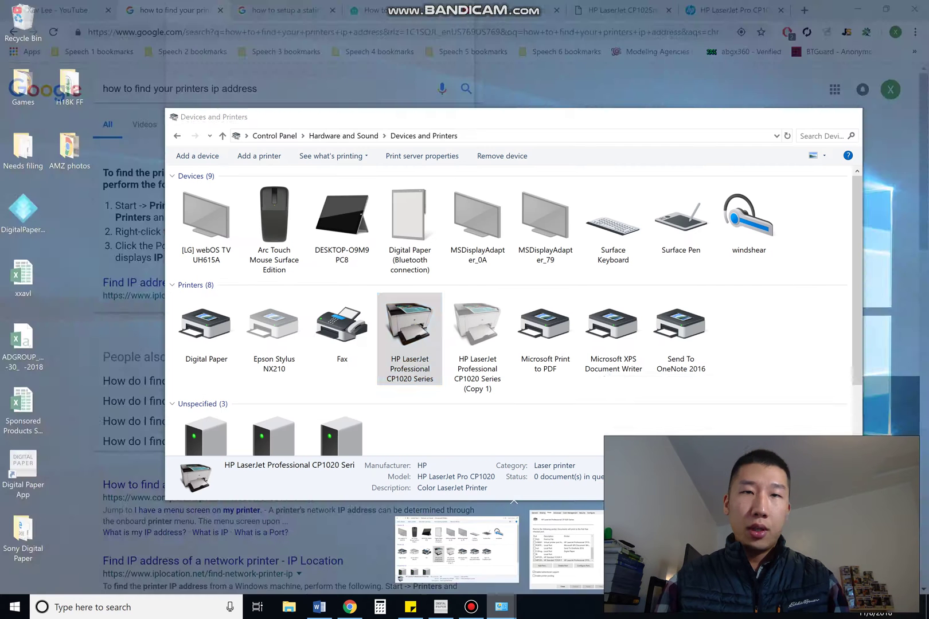
Step: Open the HP LaserJet Professional CP1020 Series printer properties to show its Ports list
left_click(456, 541)
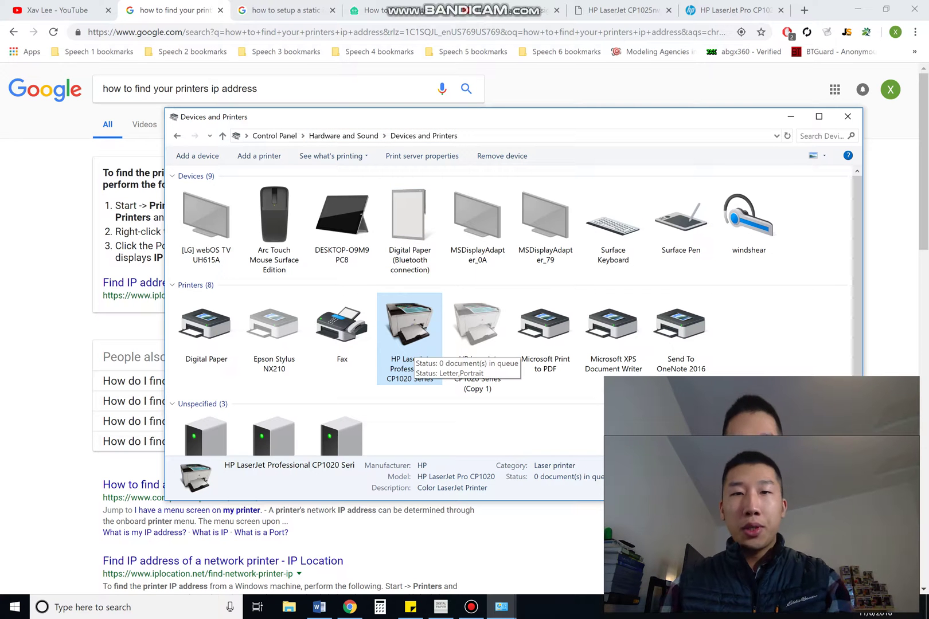
right_click(409, 344)
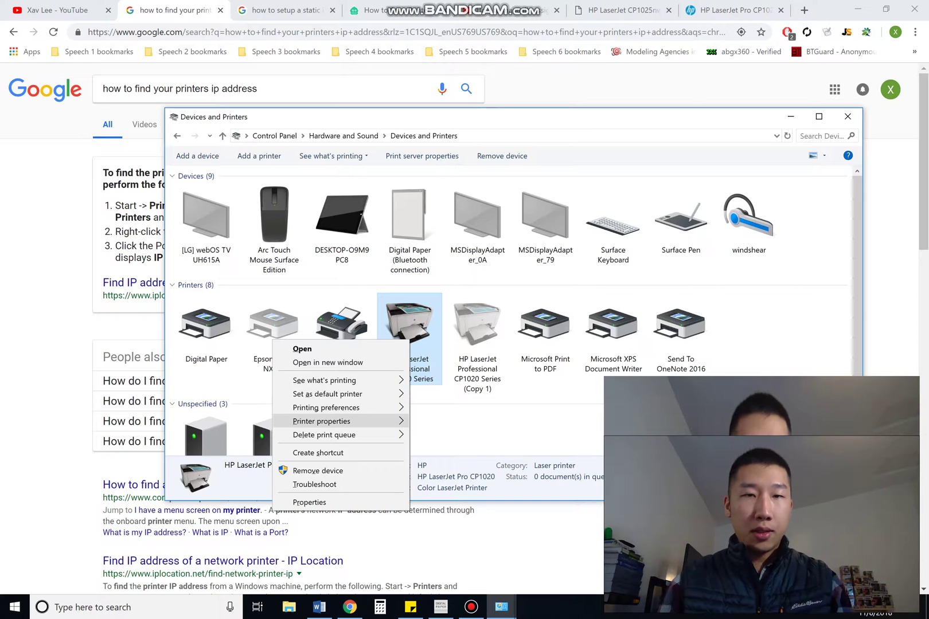
mouse_move(321, 421)
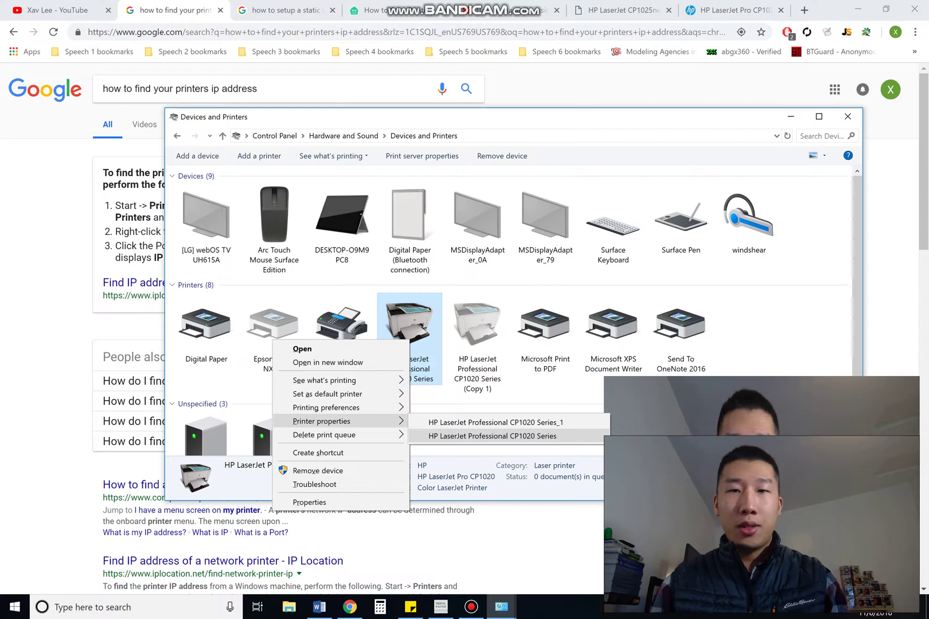
left_click(492, 436)
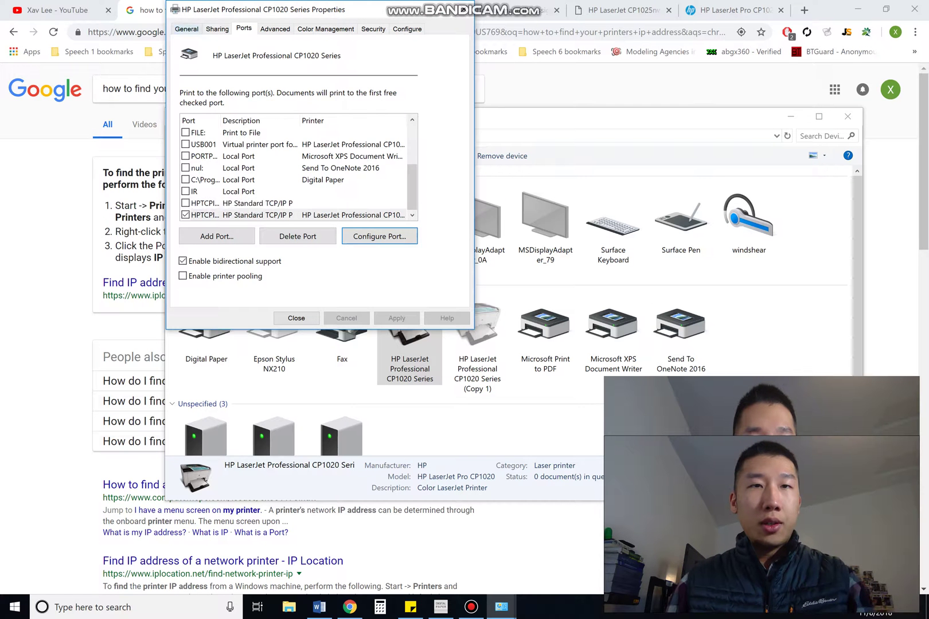
Step: Confirm the HP Standard TCP/IP port is ticked, then return to HP's CP1025nw driver page in Chrome
key("ctrl+shift+Tab")
key("ctrl+shift+Tab")
key("ctrl+Tab")
key("ctrl+Tab")
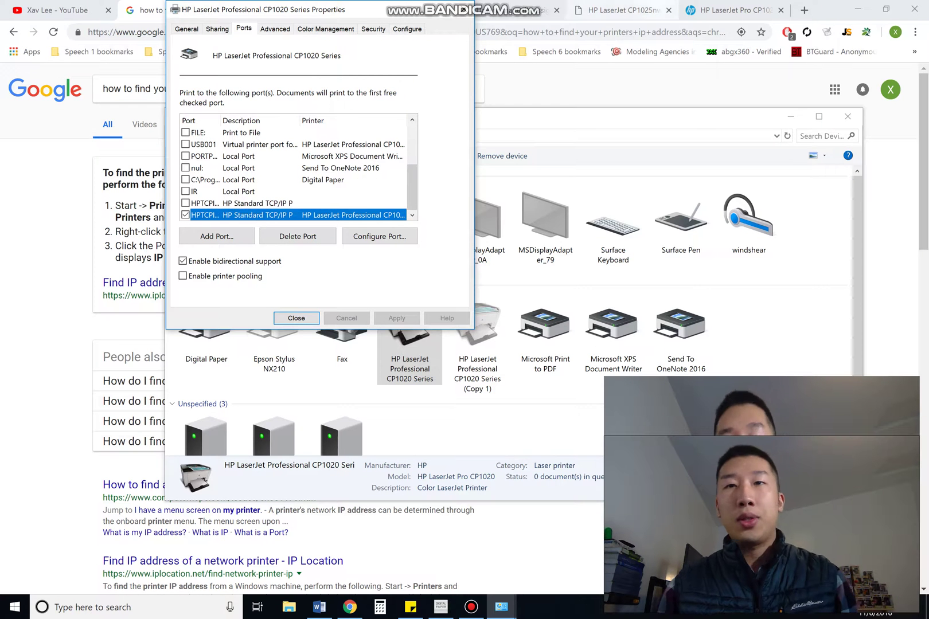
key("alt+Tab")
Step: Apply the manual IPv4 settings for 192.168.1.250 on the printer's IPv4 Configuration tab
left_click(731, 11)
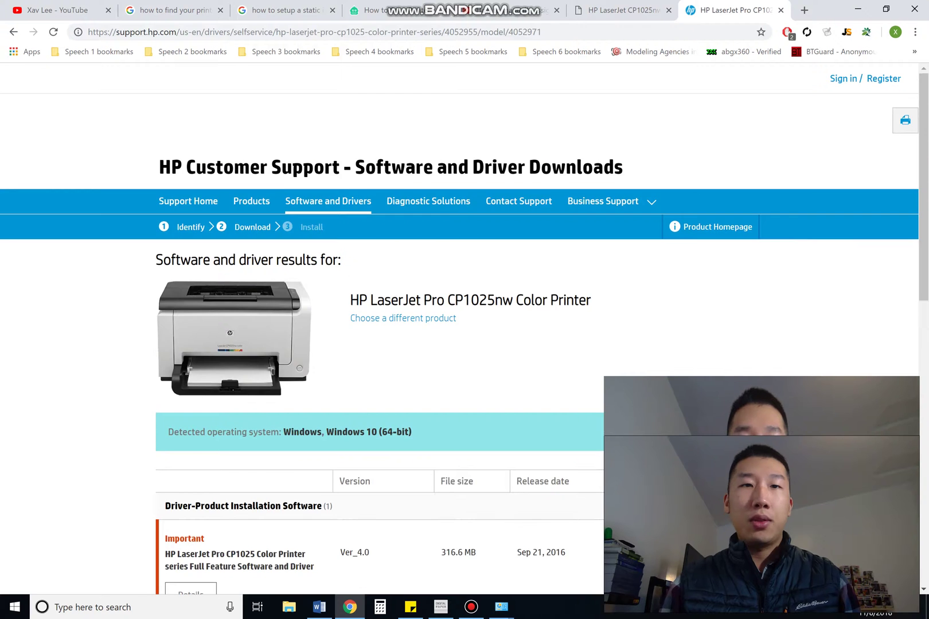
left_click(622, 10)
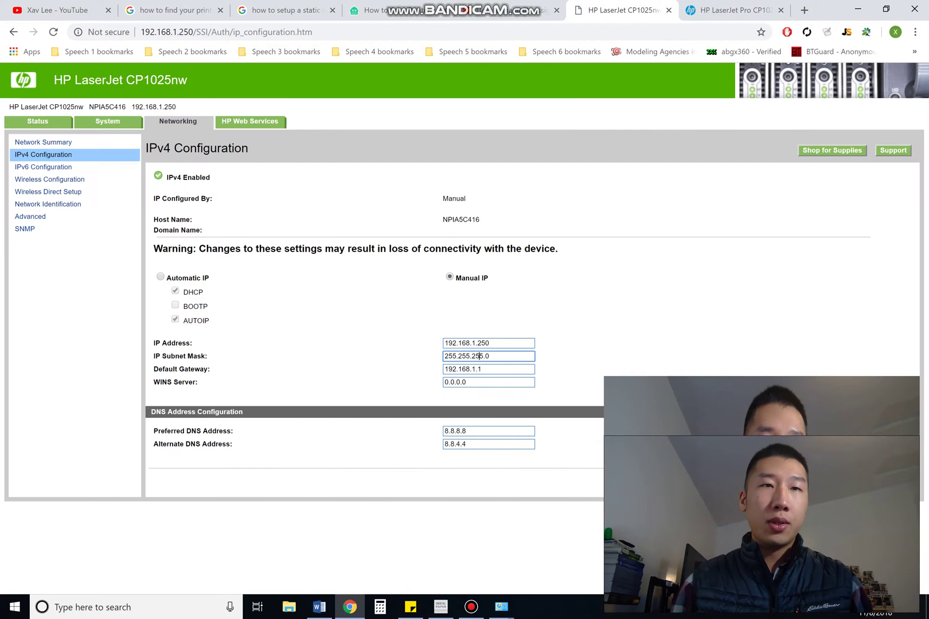
key("Return")
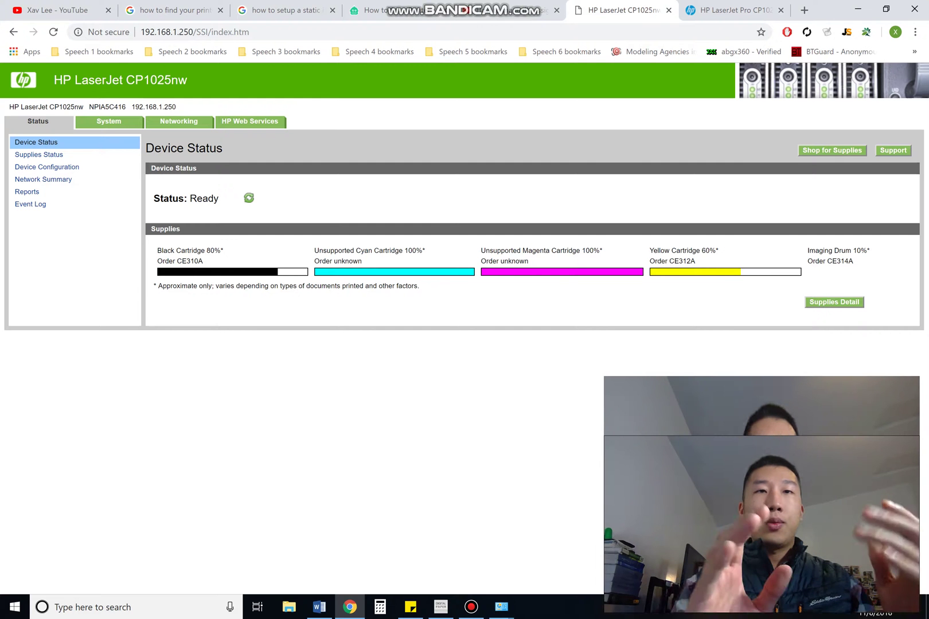
key("ctrl+l")
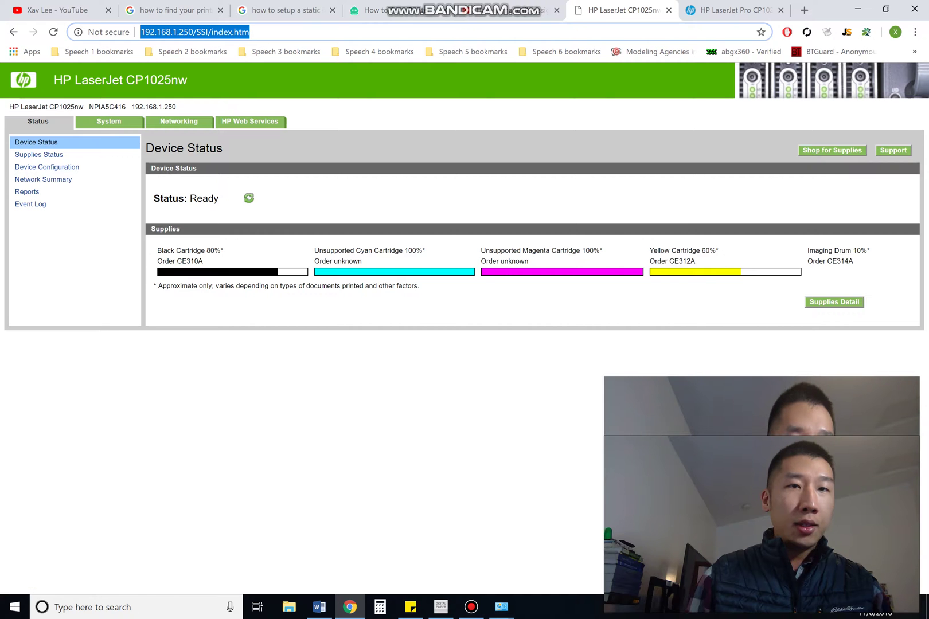
Step: Verify Network Summary shows manual IP 192.168.1.250, then reopen IPv4 Configuration
left_click(74, 240)
left_click(43, 179)
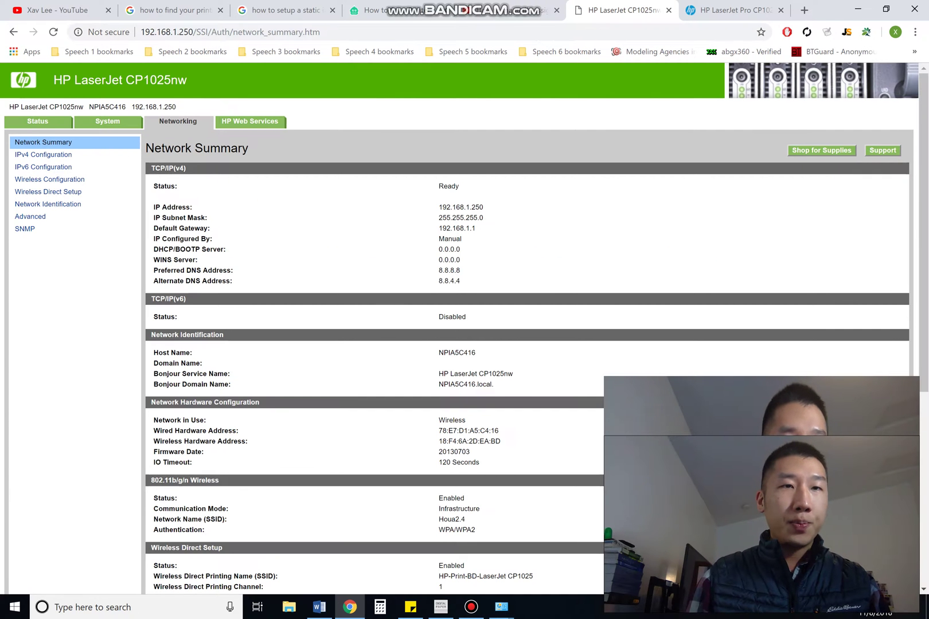
left_click(43, 155)
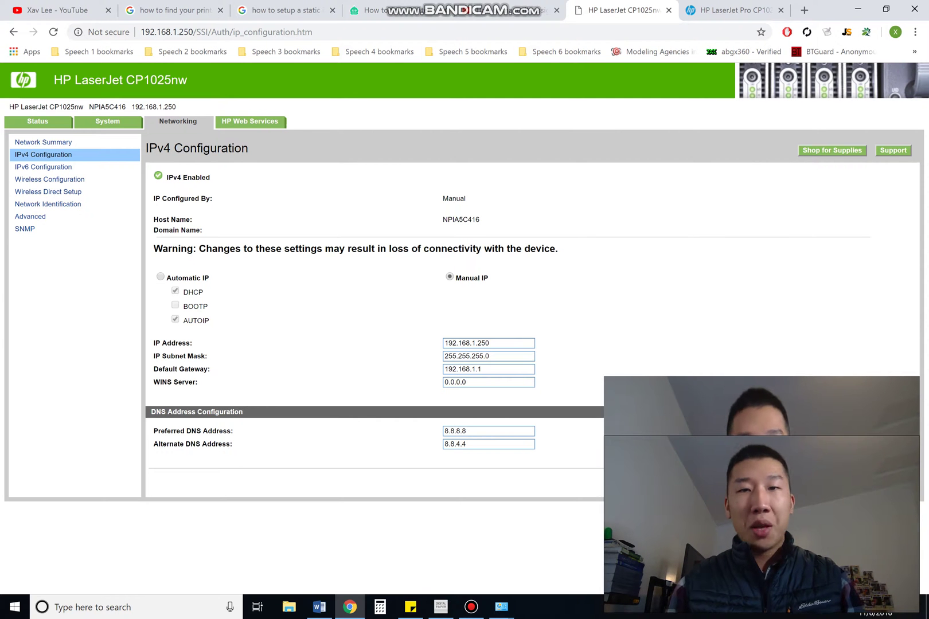
Step: Inspect the final octet 250 of the IP address, then view the IPv6 Configuration page
left_click(475, 343)
left_click_drag(476, 343, 489, 343)
left_click(489, 343)
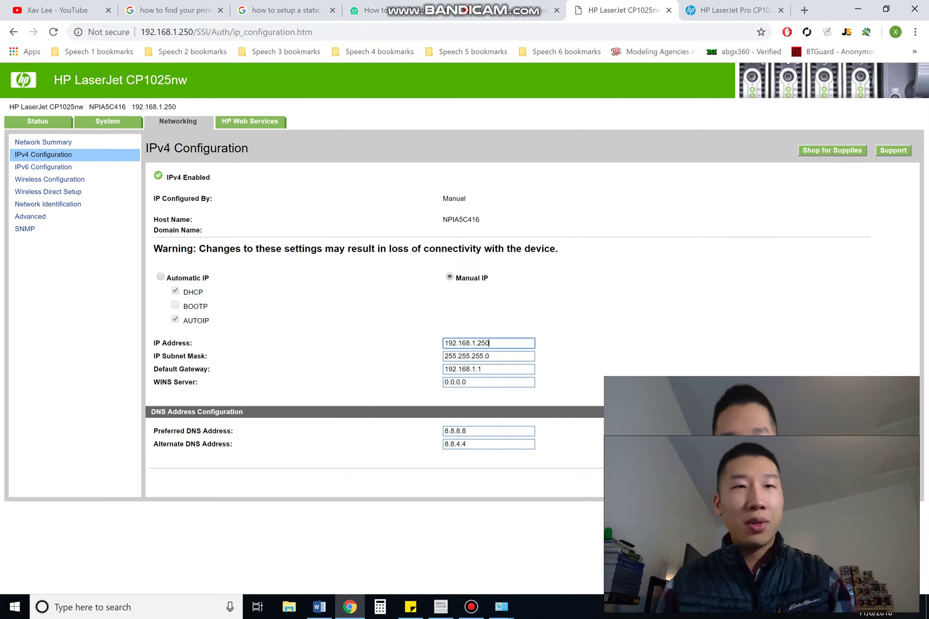
left_click(43, 167)
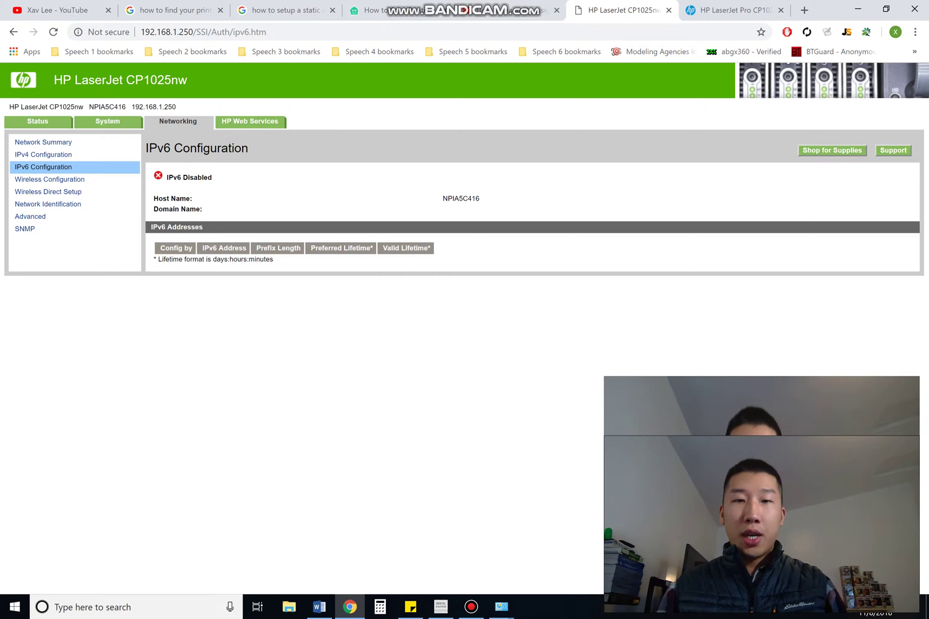
Step: Bring the HP LaserJet CP1020 Series Properties window with its port list back in front
left_click(500, 607)
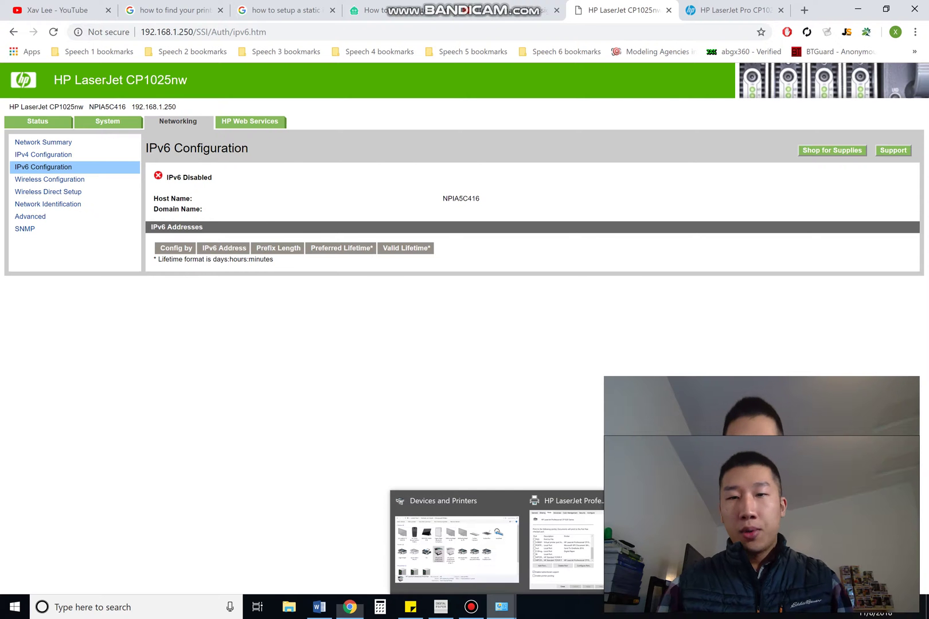
mouse_move(457, 545)
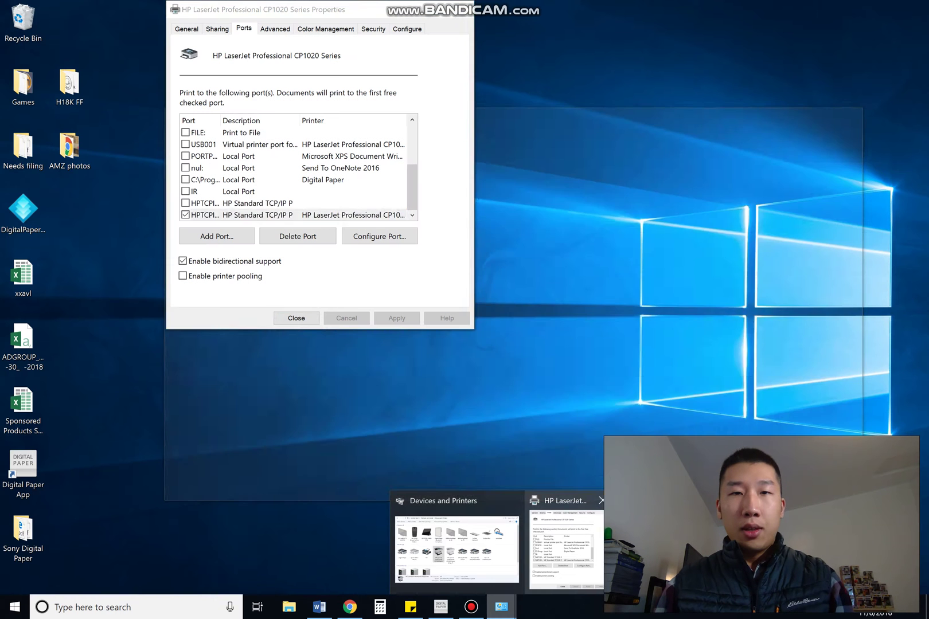
left_click(566, 548)
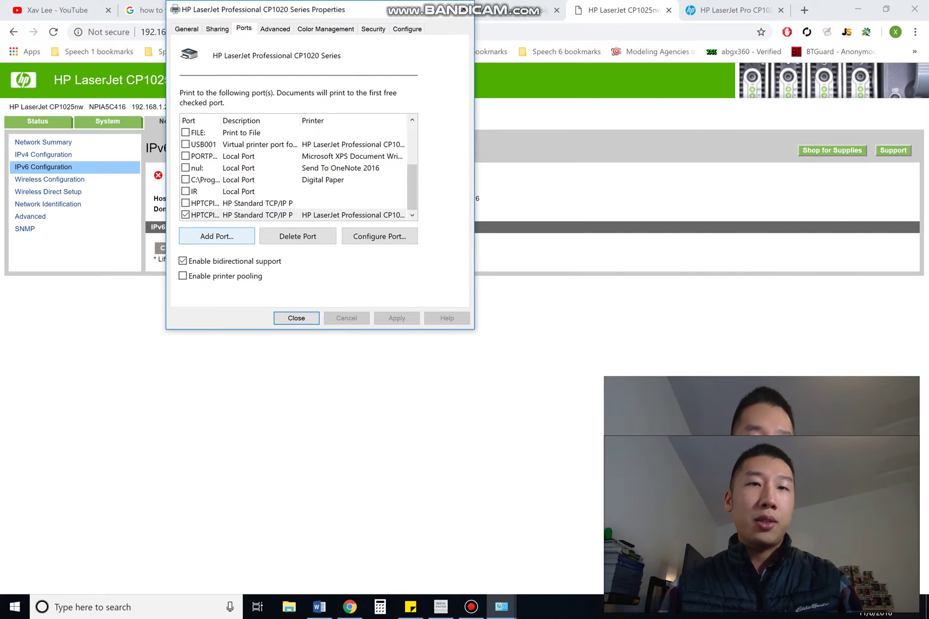
left_click(217, 236)
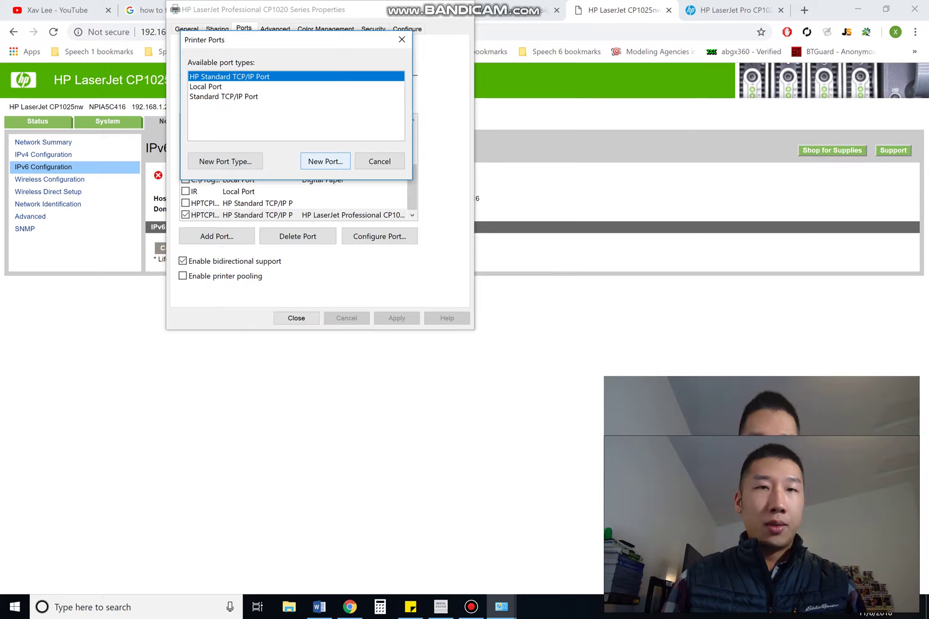
left_click(325, 161)
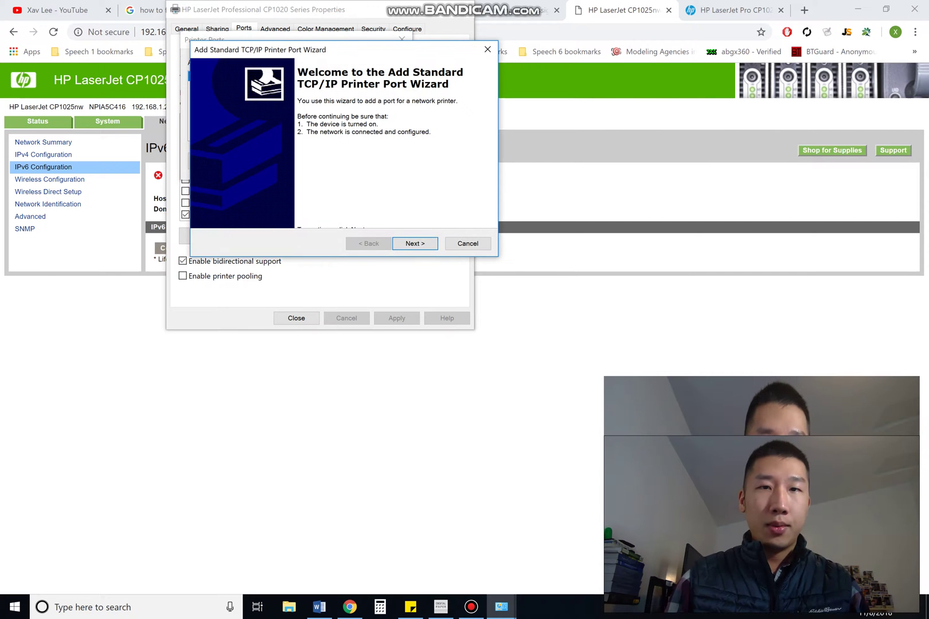
key("Return")
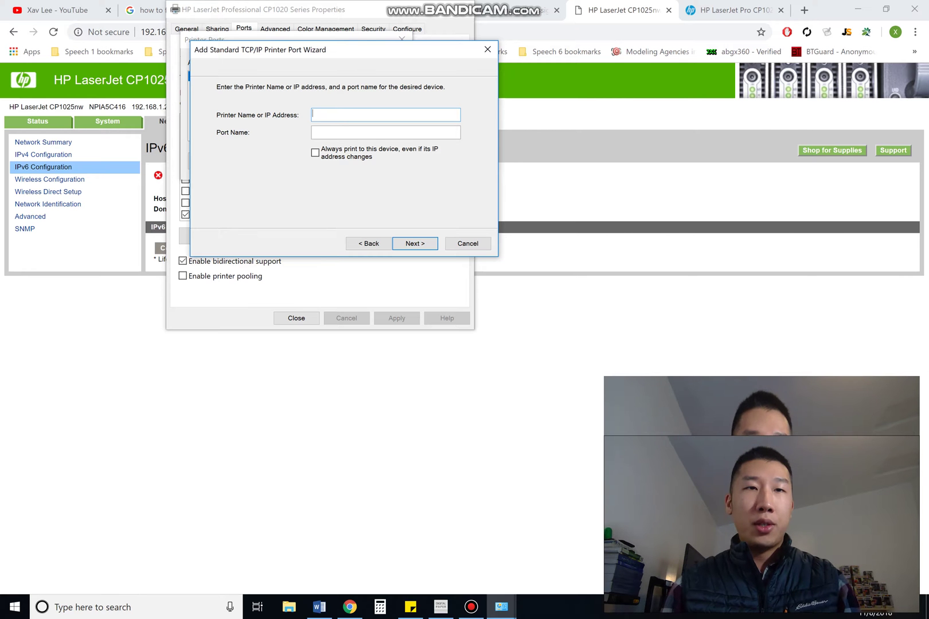
left_click(43, 154)
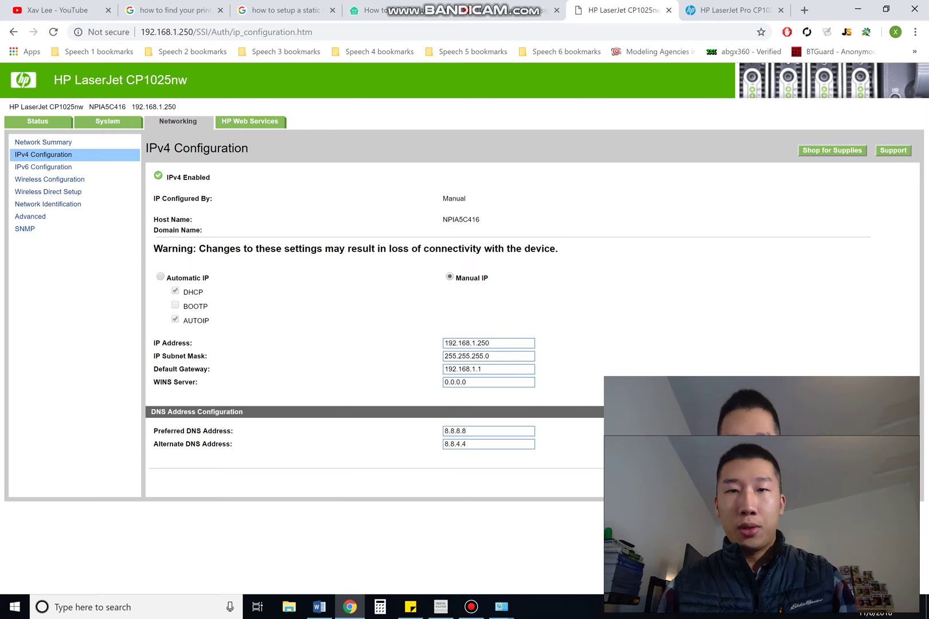
double_click(466, 342)
key("ctrl+c")
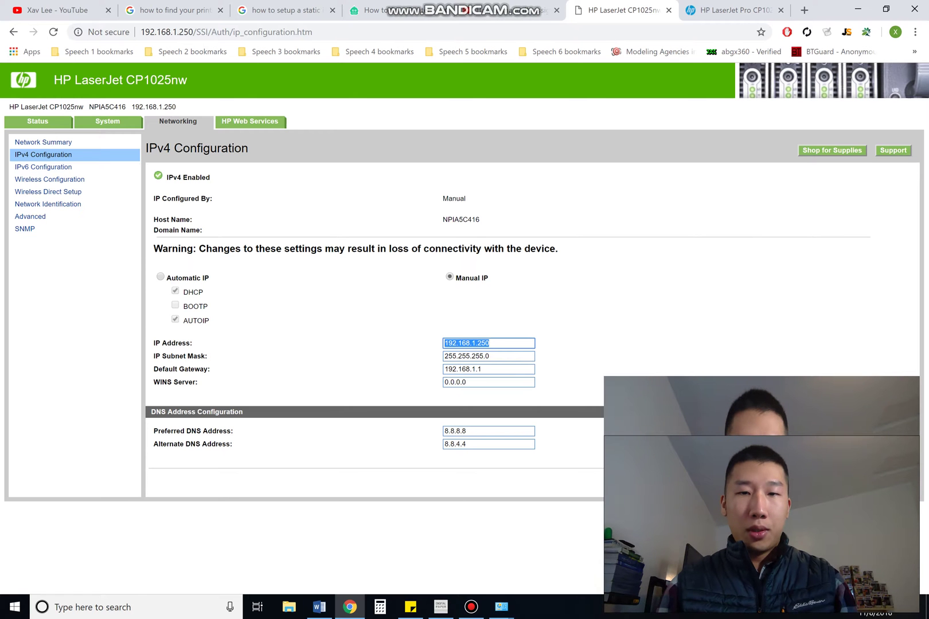
left_click(501, 607)
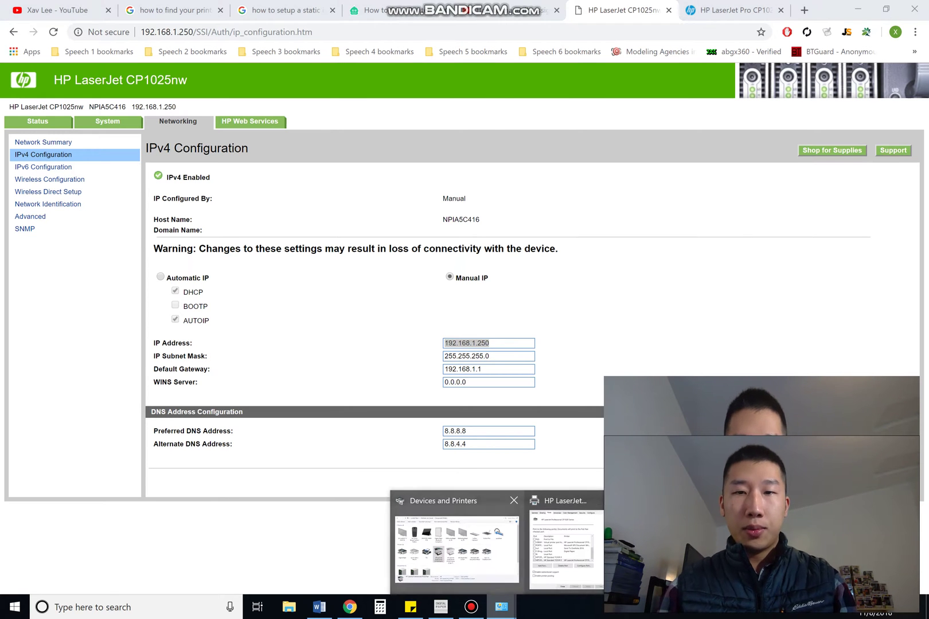
left_click(565, 550)
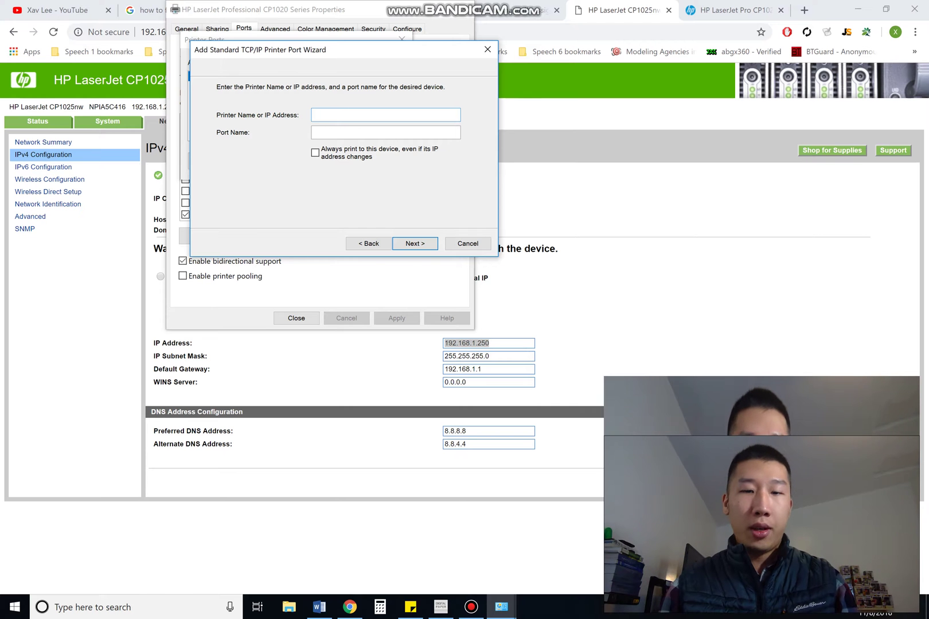
key("ctrl+v")
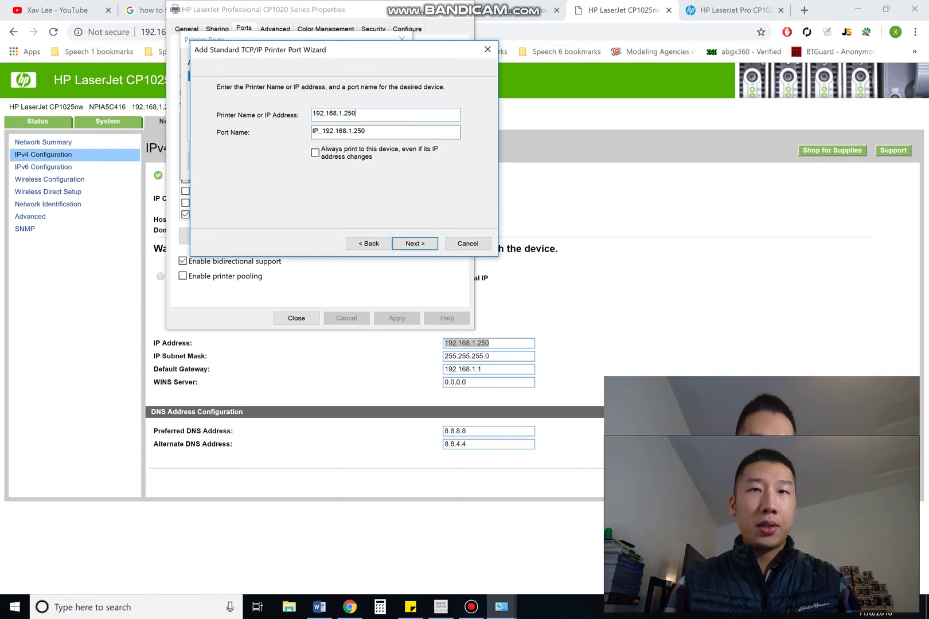
left_click(487, 49)
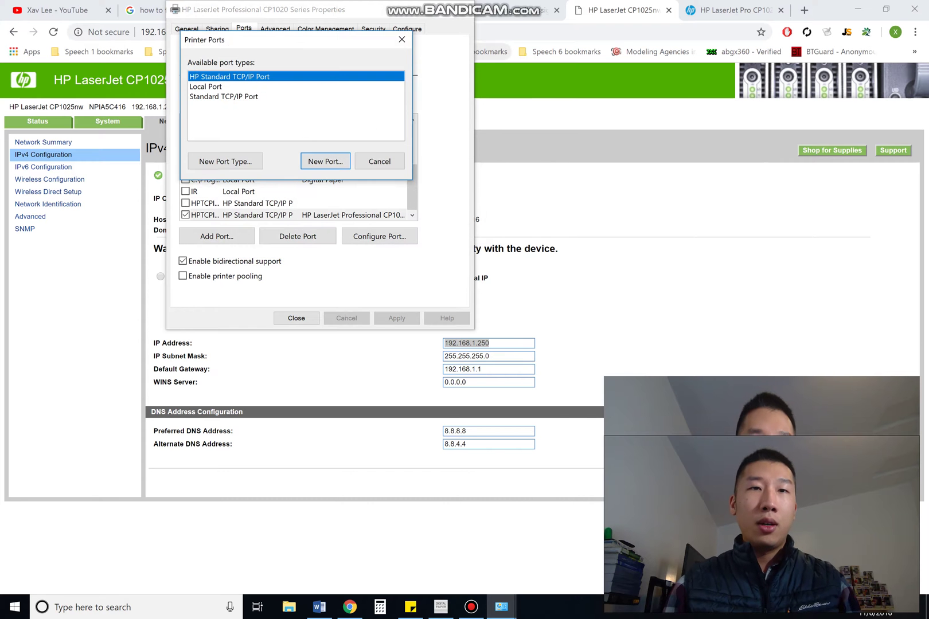
left_click(401, 38)
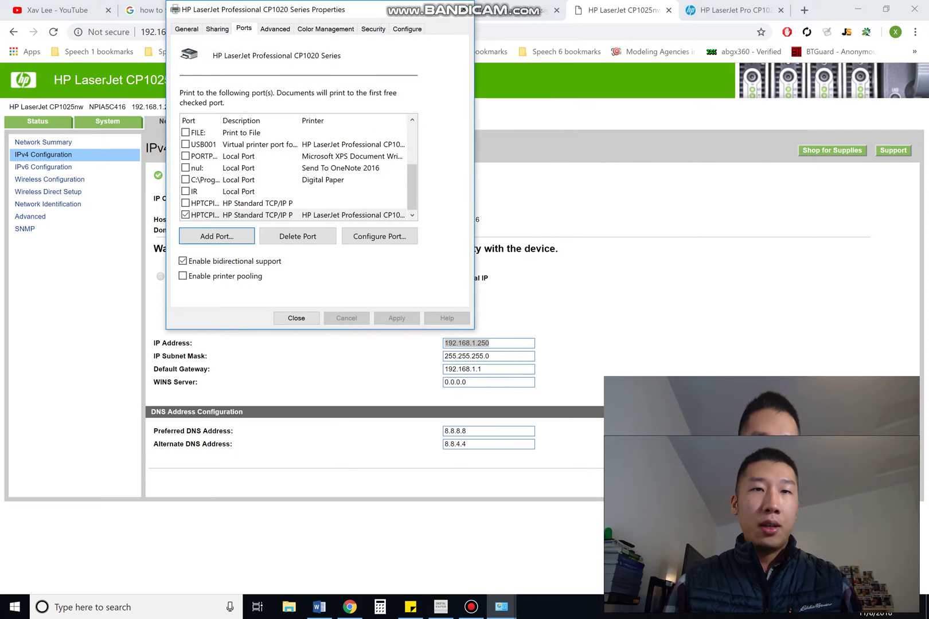